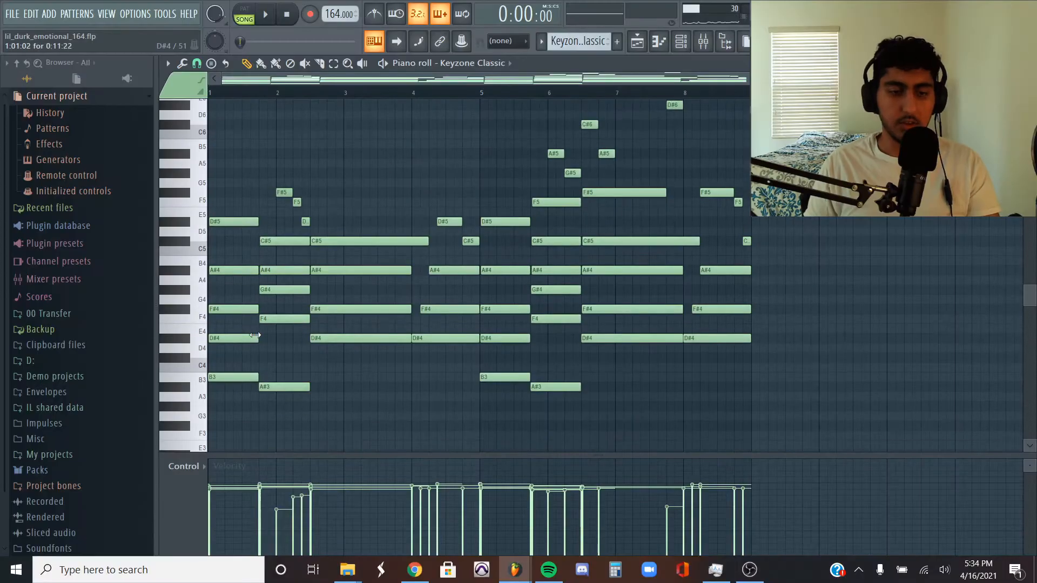
- Highlight the chord notes in bars 1 to 3 of the Keyzone Classic part, and clear the selection
left_click_drag(299, 413, 210, 218)
left_click_drag(416, 218, 376, 380)
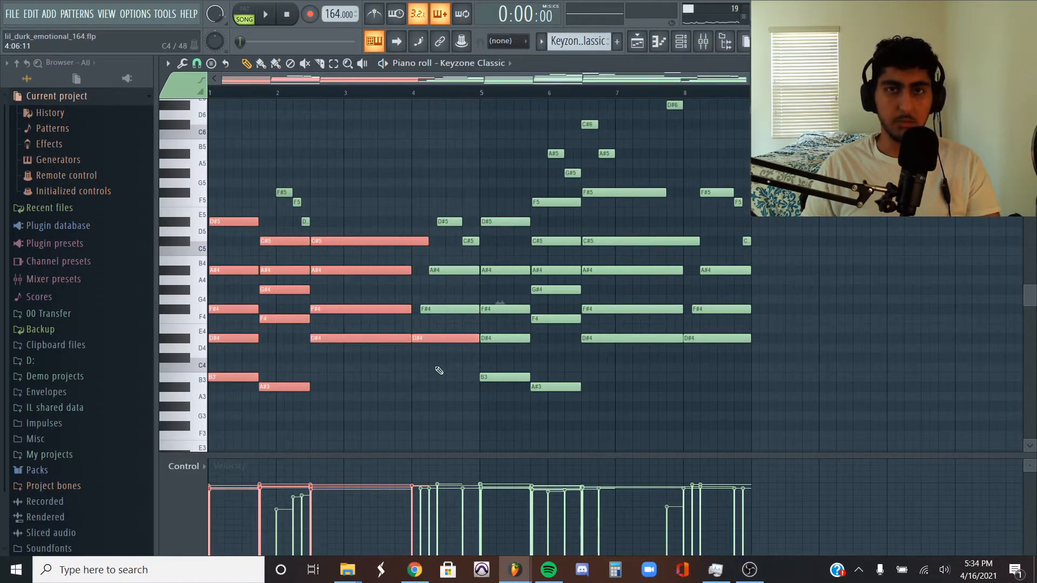
key("ctrl+z")
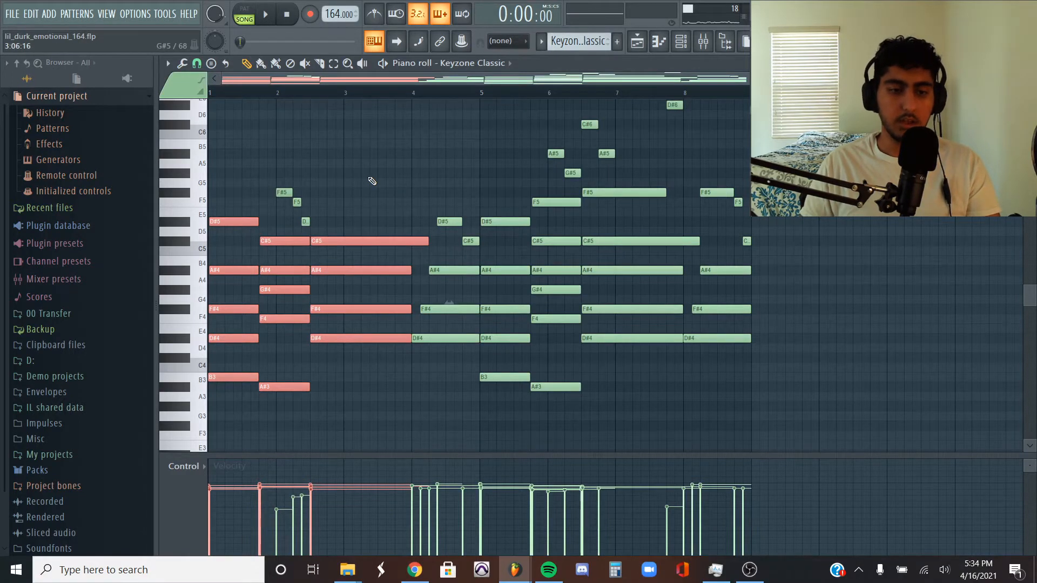
left_click(389, 163, "ctrl")
- Highlight the melody notes above the chords in bar 2, bars 5 to 7 and bar 8, and deselect them
left_click_drag(323, 210, 278, 168)
scroll(278, 169, "up", 2)
left_click_drag(710, 220, 527, 104)
left_click(816, 299, "ctrl")
left_click_drag(797, 302, 706, 218)
left_click(891, 235, "ctrl")
- Examine the staggered D#4, F#4 and A#4 notes in bar 4 and the chord notes from bar 5 onward, leaving nothing selected
left_click_drag(460, 408, 420, 298)
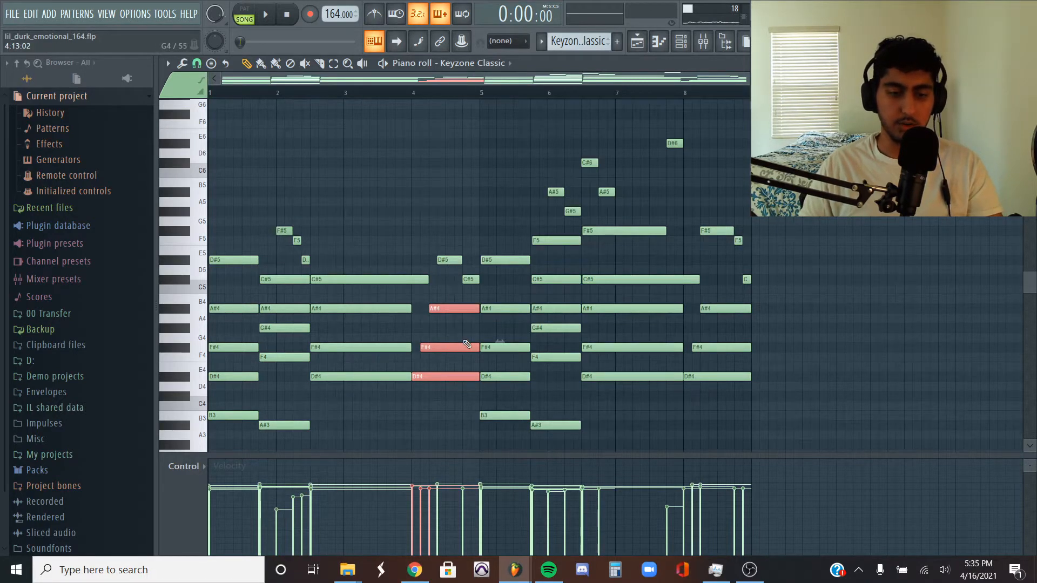
scroll(467, 344, "up", 3)
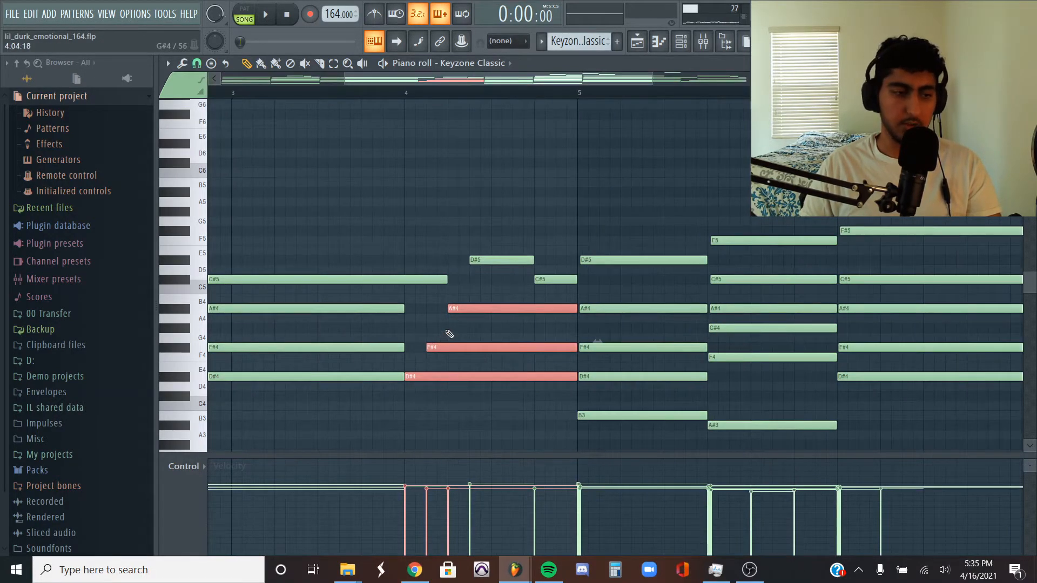
left_click(449, 334)
scroll(467, 290, "down", 3)
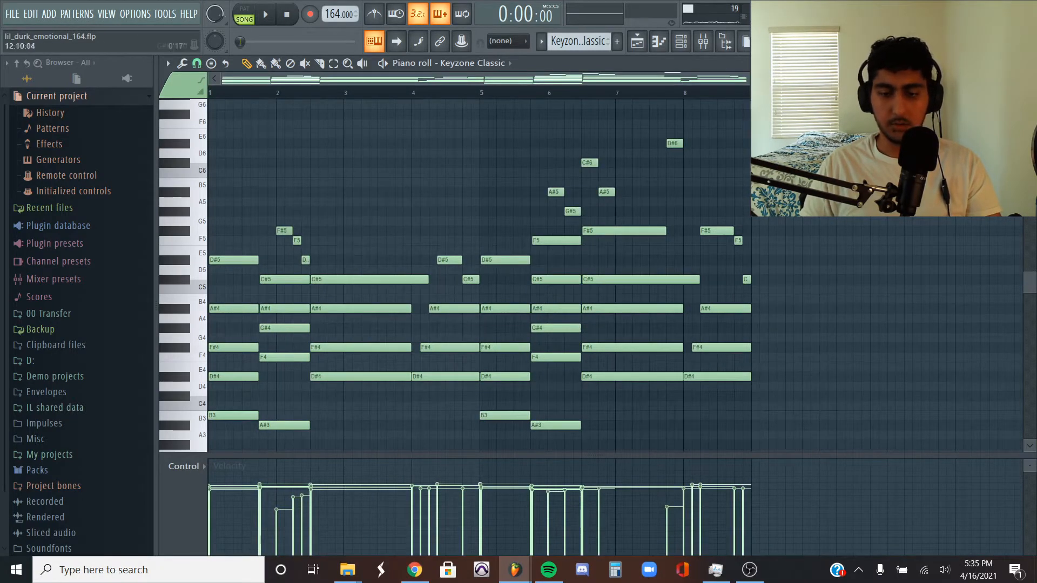
left_click_drag(672, 428, 505, 244)
left_click(876, 227)
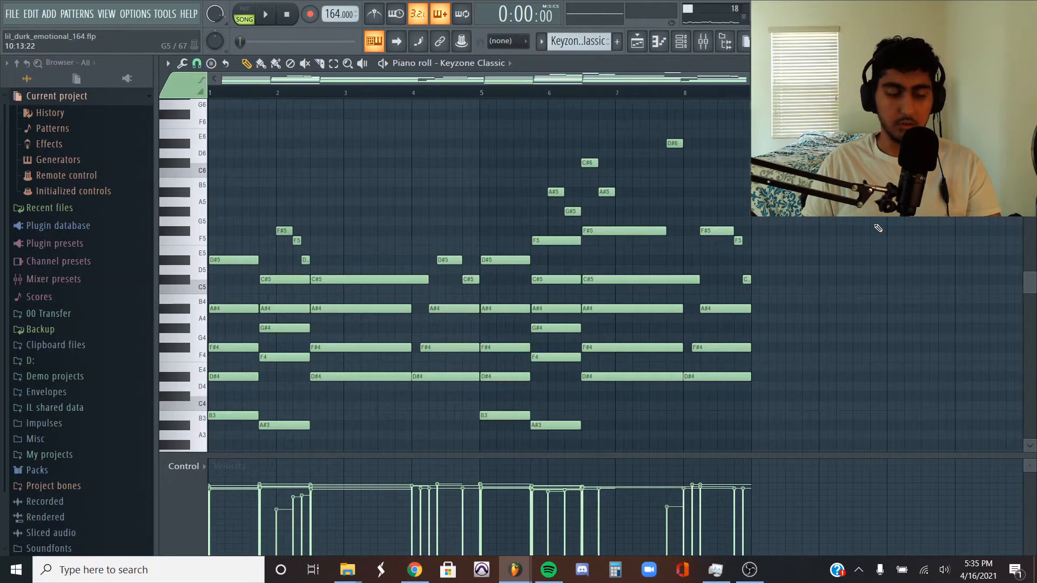
- View the strumizer and the randomizer for the Keyzone Classic notes, closing each without accepting changes
key("alt+s")
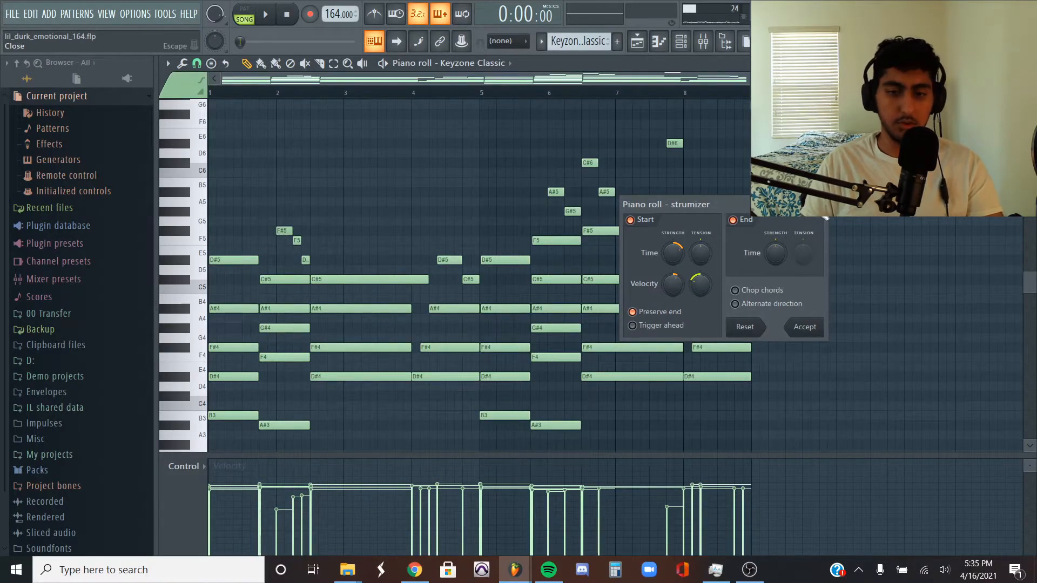
left_click(826, 218)
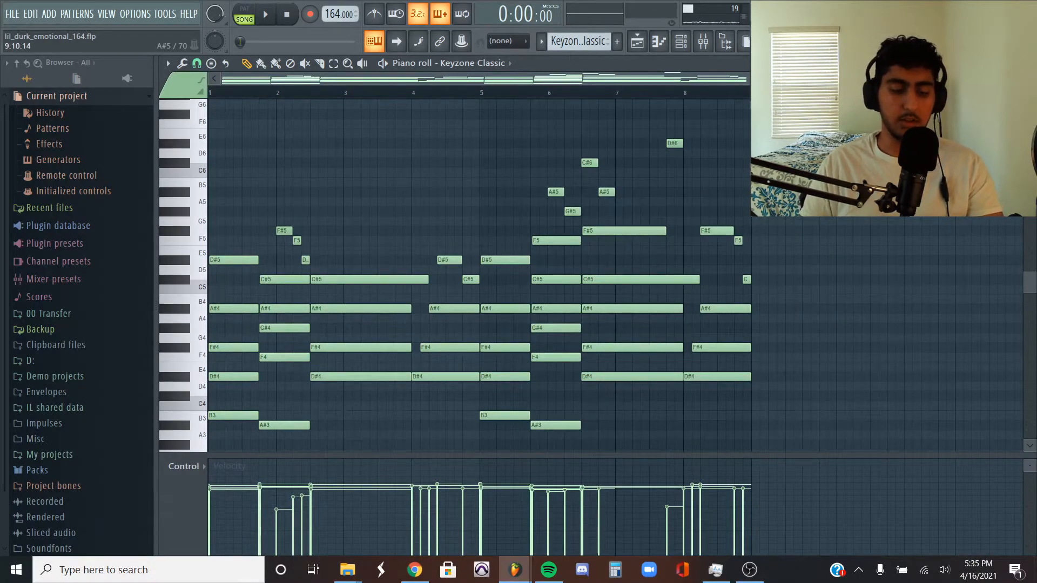
key("alt+r")
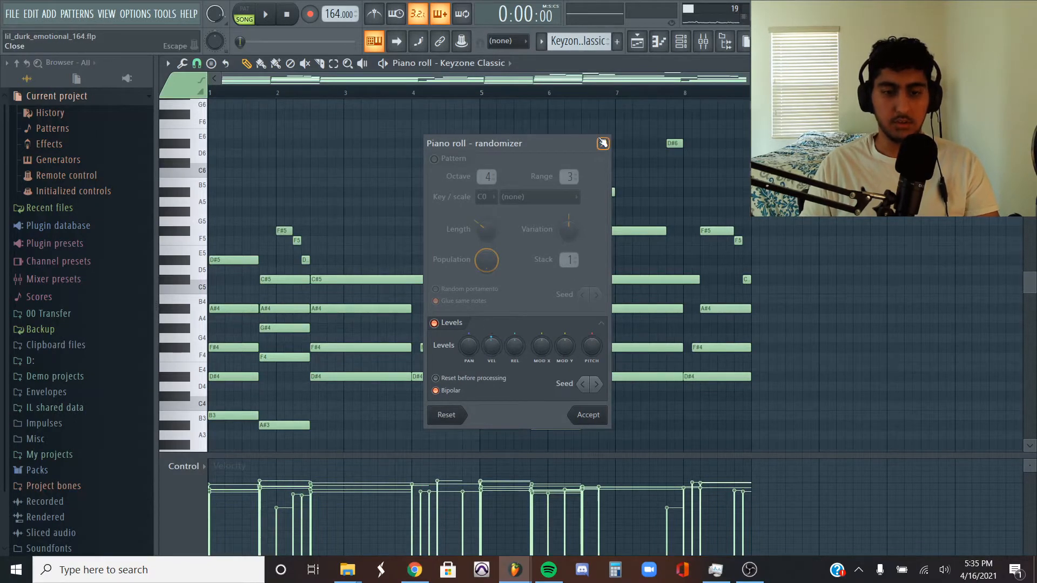
left_click(603, 143)
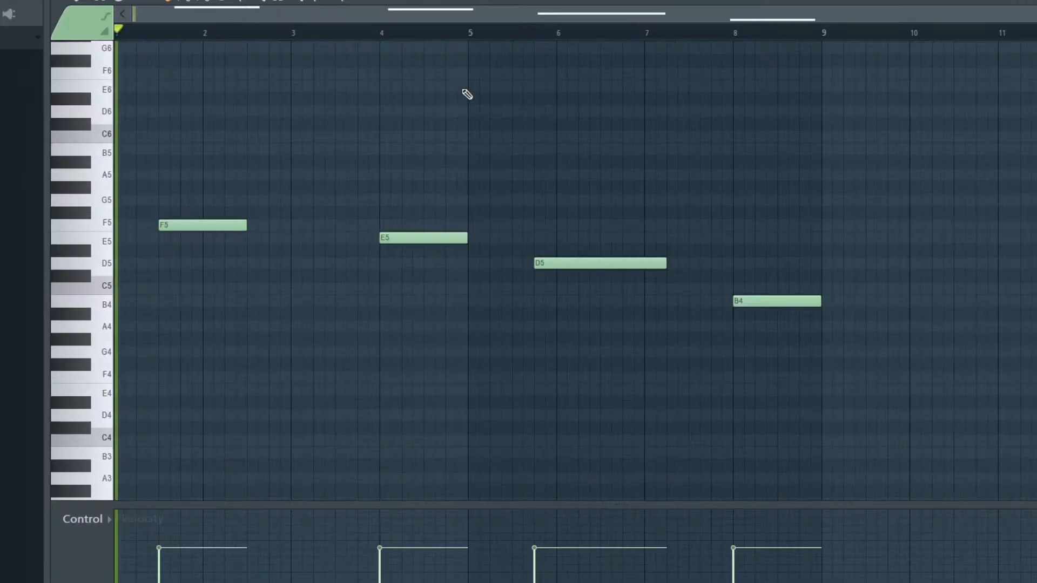
- Play the Arcade pattern and inspect the ValhallaSupermassive and Fruity parametric EQ 2 settings on the Keyzone Classic mixer track
key("space")
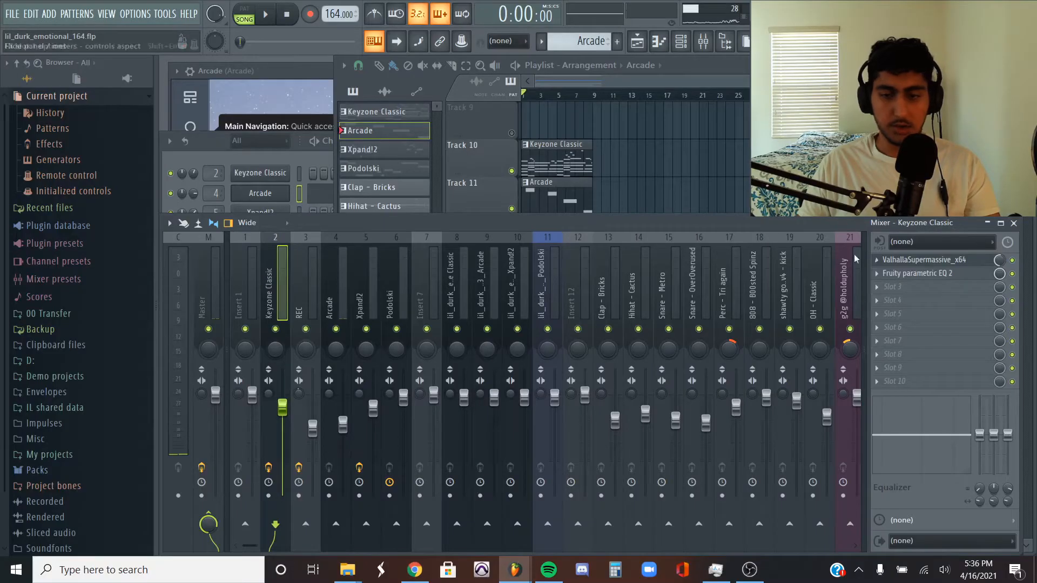
left_click(918, 260)
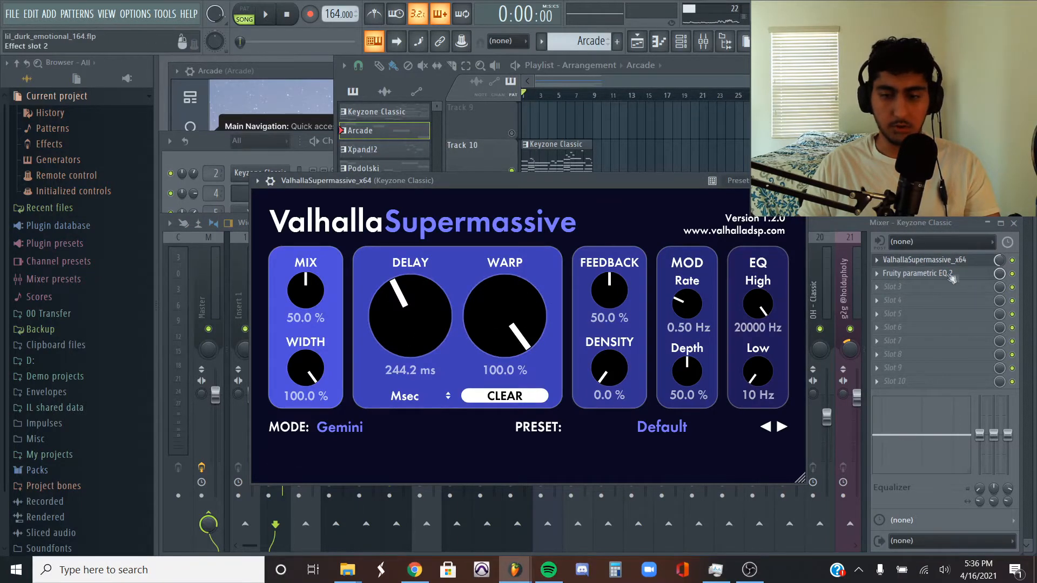
left_click(935, 229)
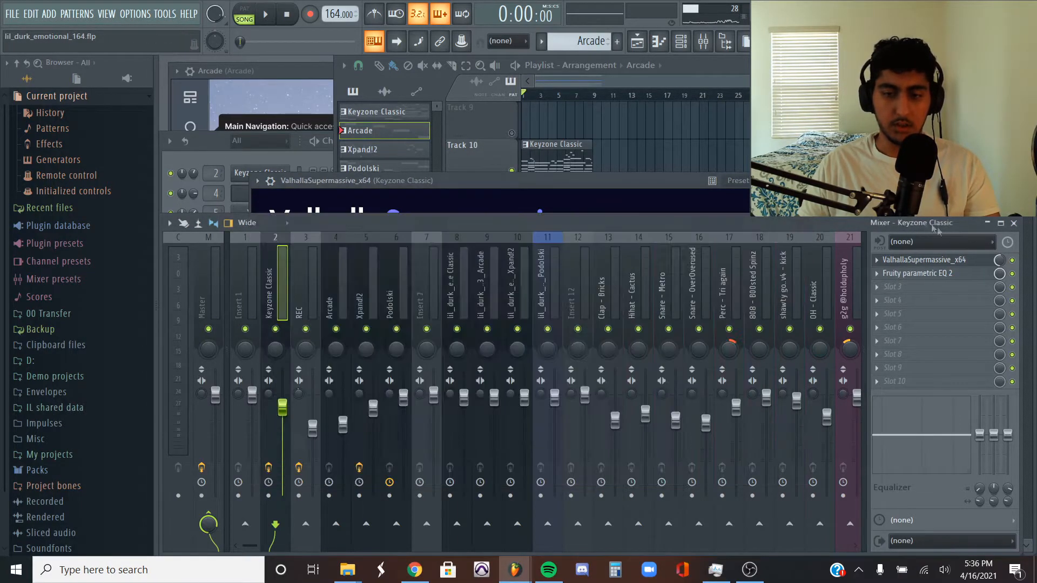
left_click(954, 277)
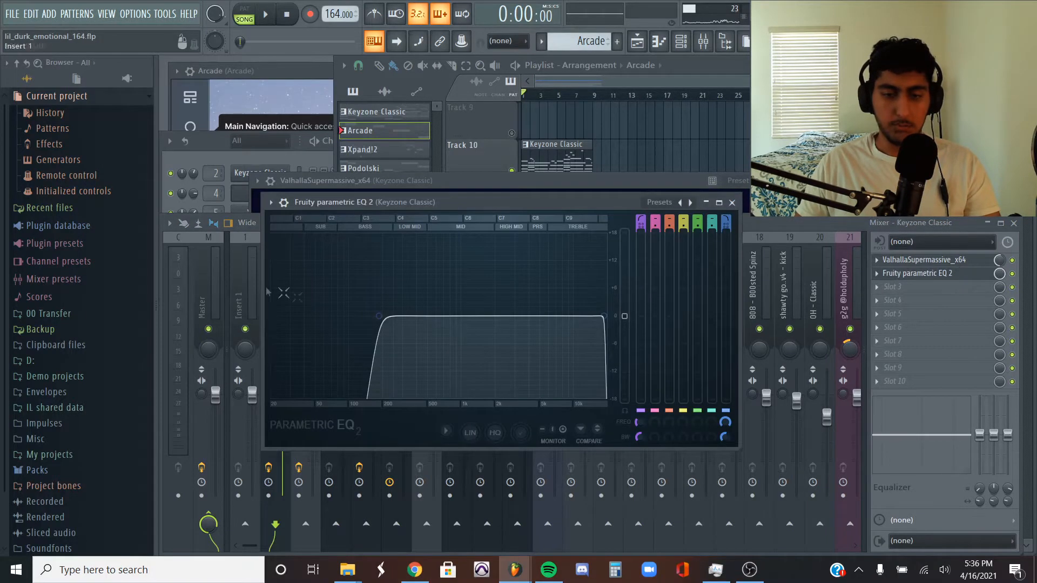
left_click(732, 202)
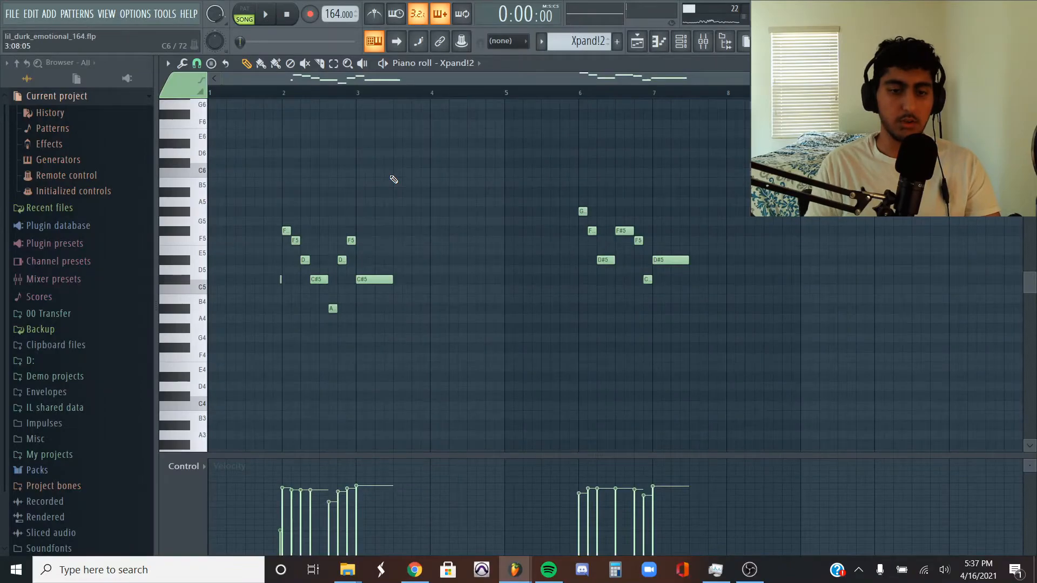
- Play the Xpand!2 pattern and view the miscellaneous functions of the Xpand!2 channel
key("space")
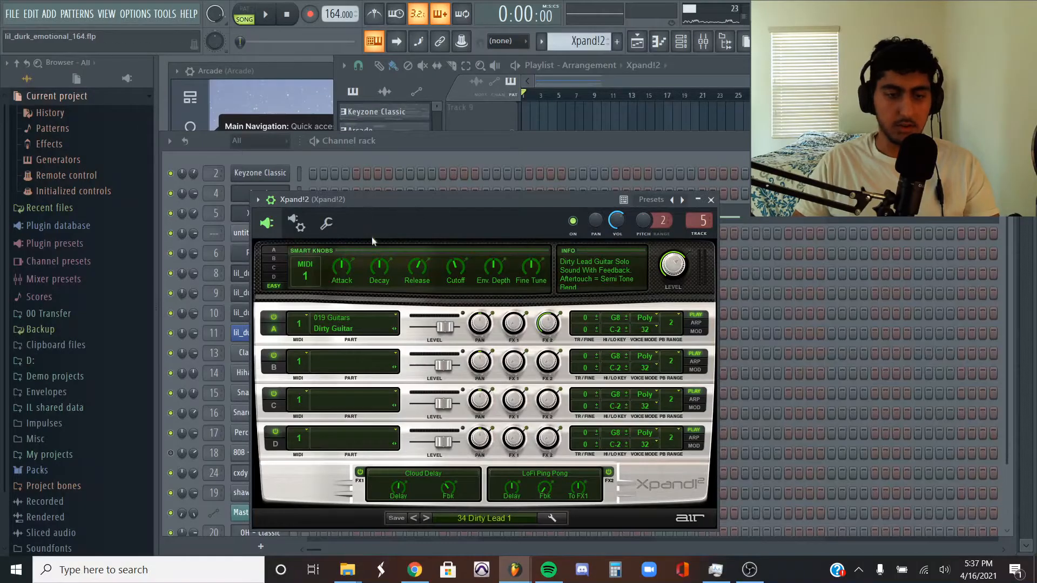
left_click(327, 223)
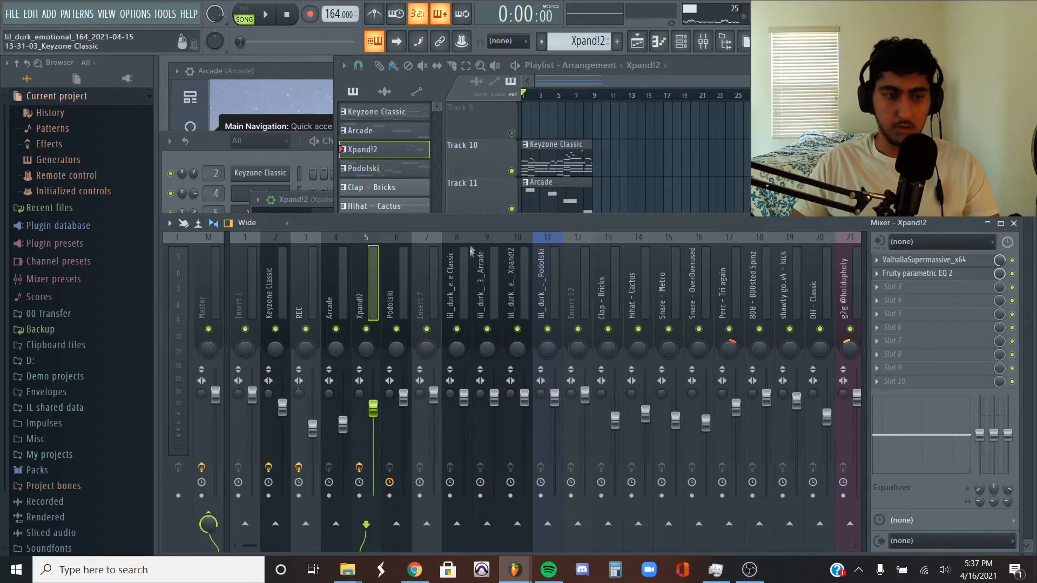
- Inspect the ValhallaSupermassive and Fruity parametric EQ 2 settings on the Xpand!2 mixer track, and close the plugin windows
left_click(953, 262)
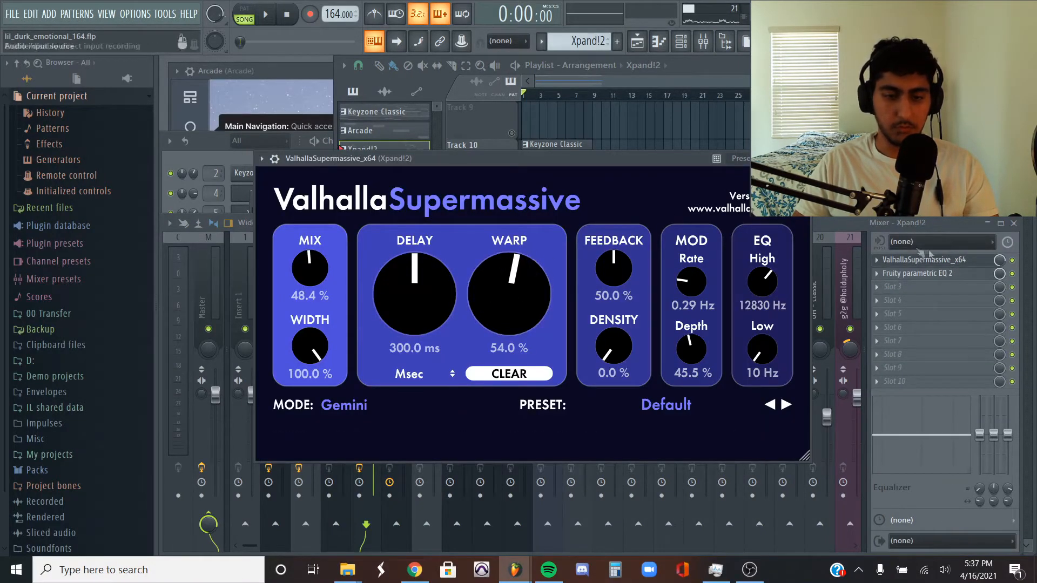
left_click(929, 225)
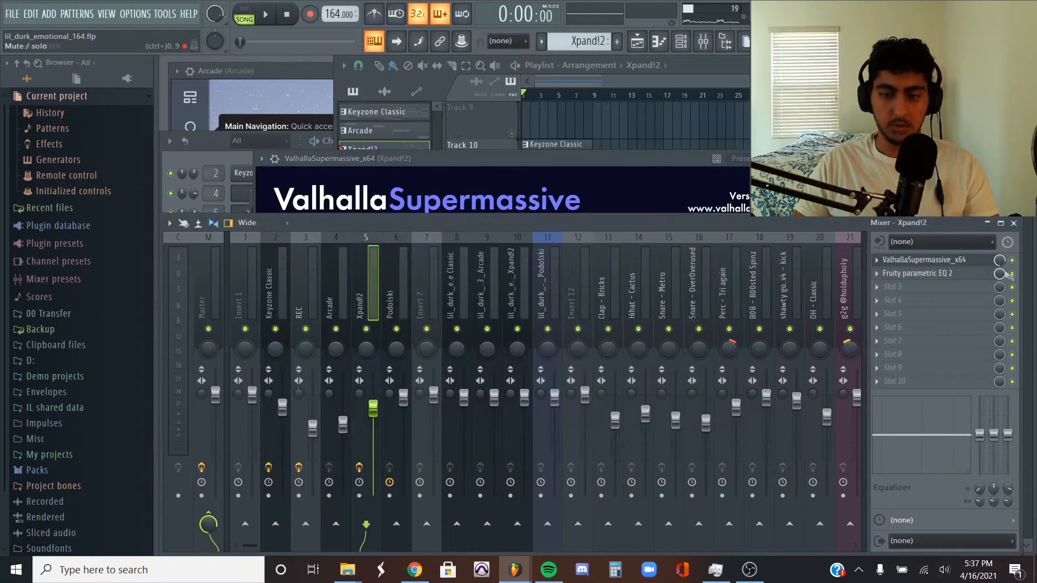
left_click(944, 274)
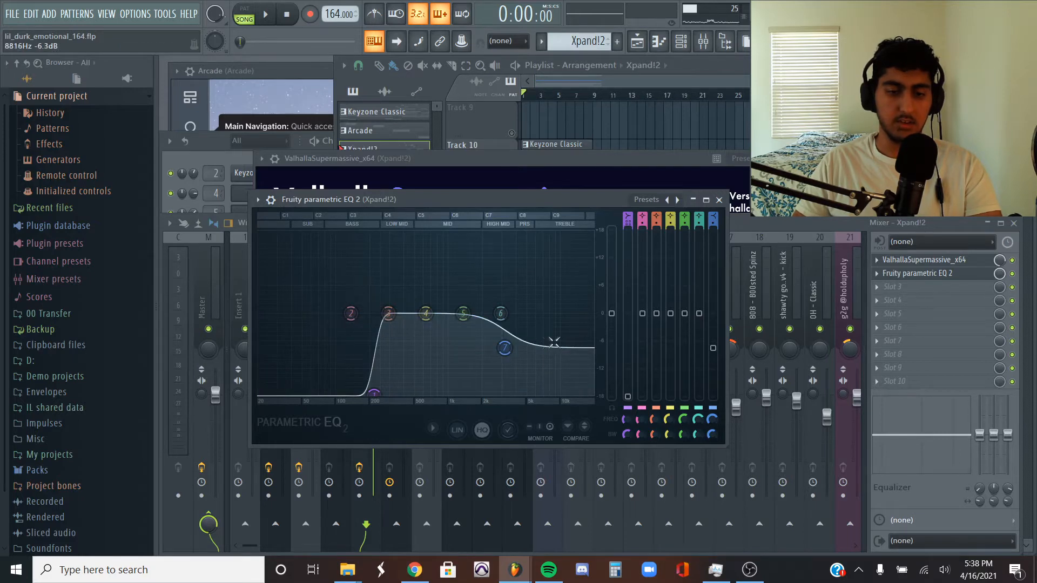
key("F12")
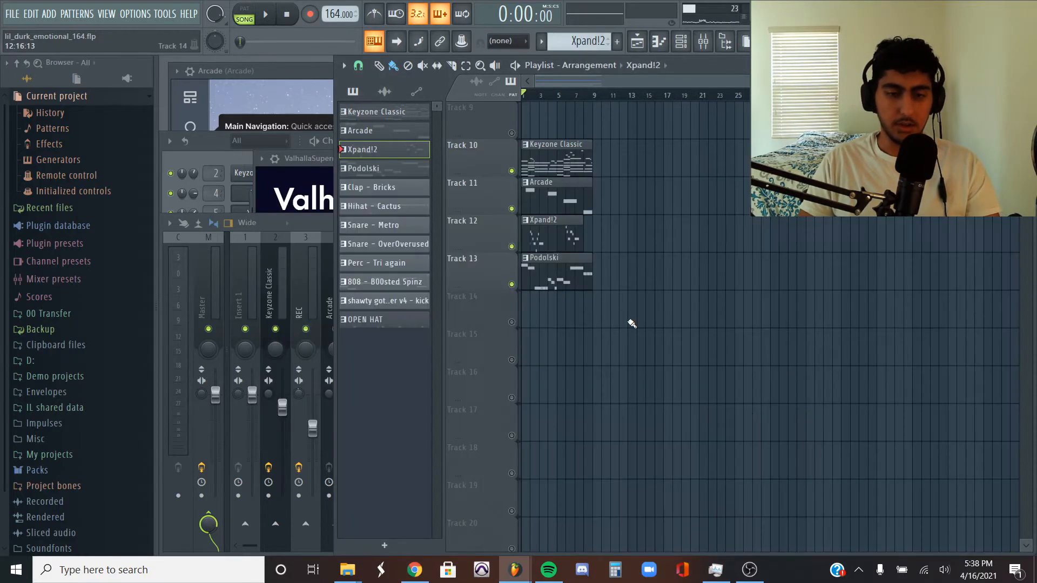
- Open the Podolski synth from the channel rack and view its preset browser
key("F6")
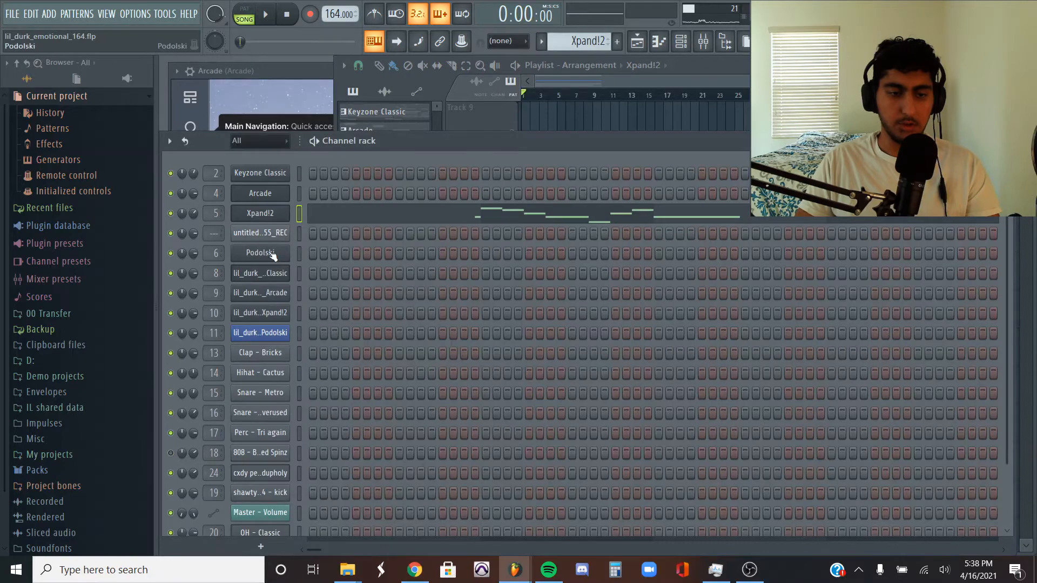
left_click(273, 253)
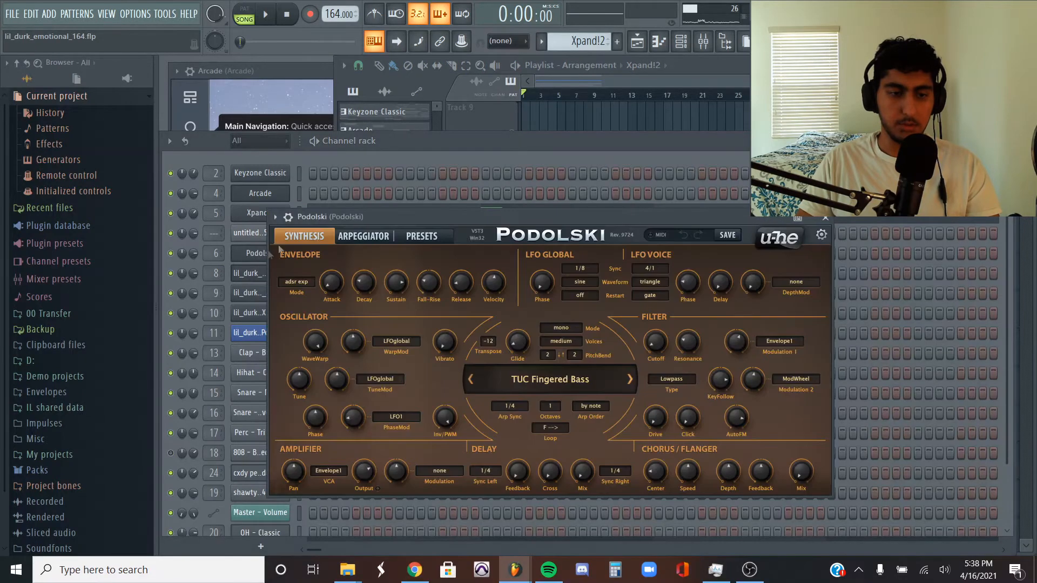
left_click(429, 234)
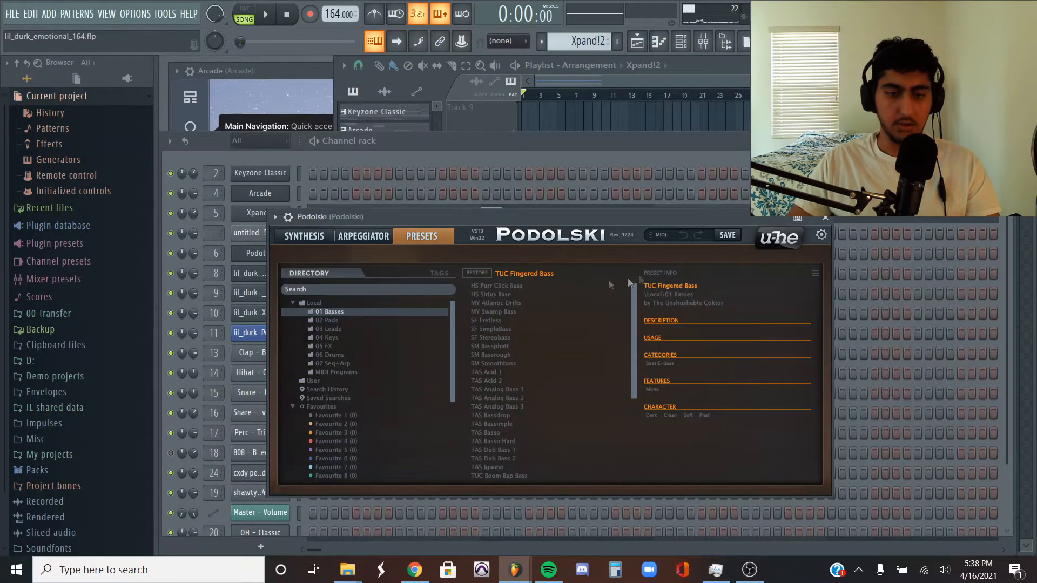
- Open the Podolski pattern from its playlist clip on Track 13 and look over its notes
left_click(659, 124)
double_click(560, 262)
scroll(470, 195, "down", 3)
scroll(329, 138, "up", 2)
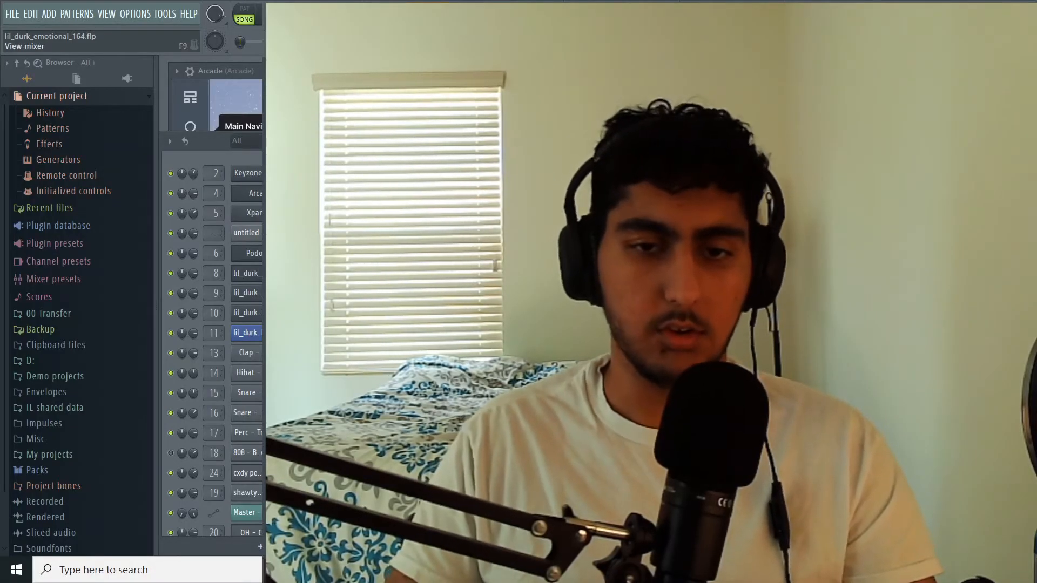
- Arm the Keyzone Classic, Arcade, Xpand!2 and Podolski mixer tracks for disk recording
key("F9")
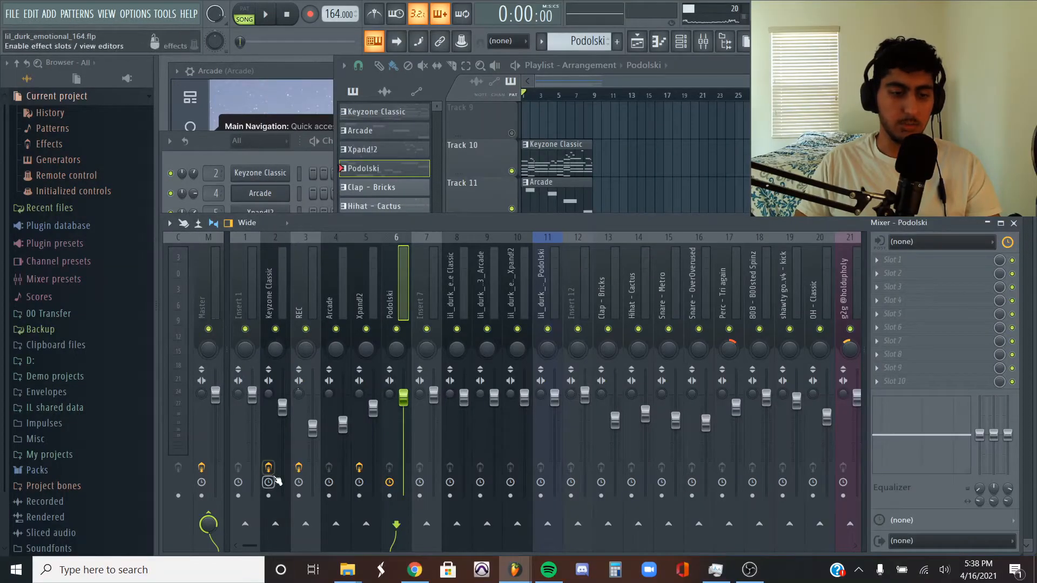
left_click(268, 495)
left_click(338, 495)
left_click(329, 495)
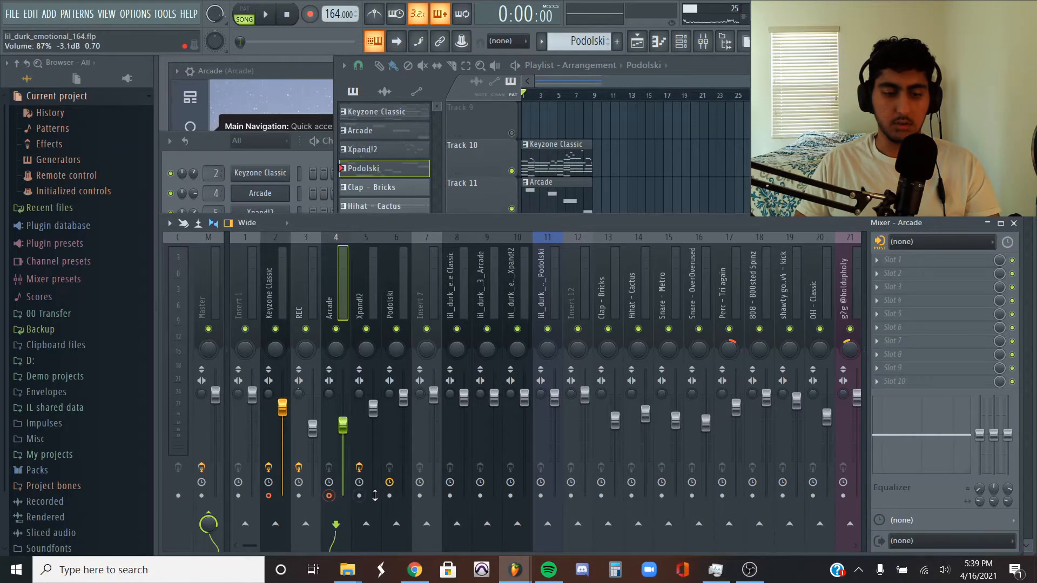
left_click(359, 495)
left_click(389, 495)
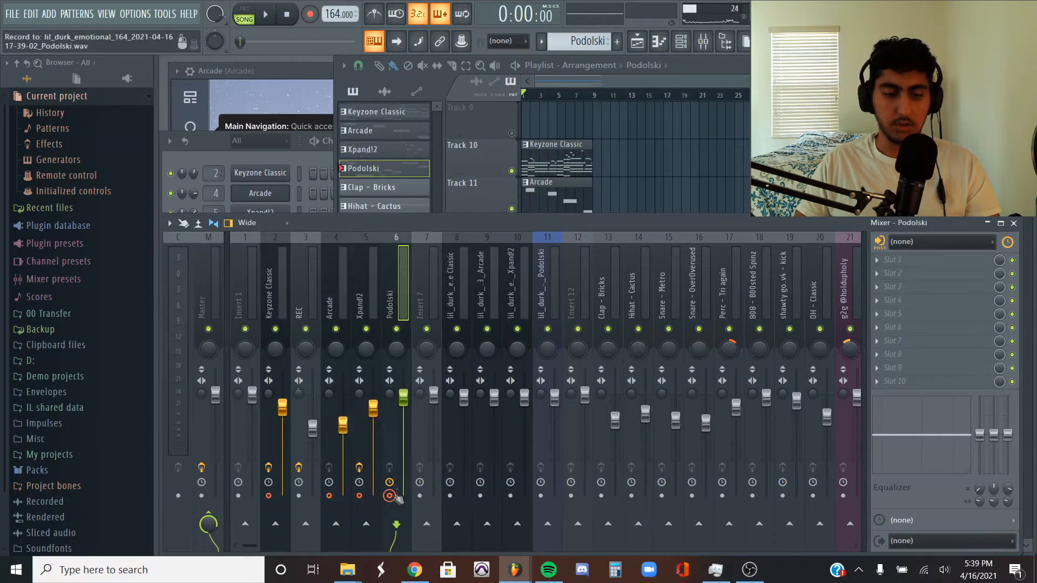
- Highlight the four melody pattern clips in the playlist, clear the selection, and return to the mixer
right_click(636, 166)
left_click_drag(634, 132, 543, 327, "ctrl")
left_click(638, 262, "ctrl")
left_click(319, 223)
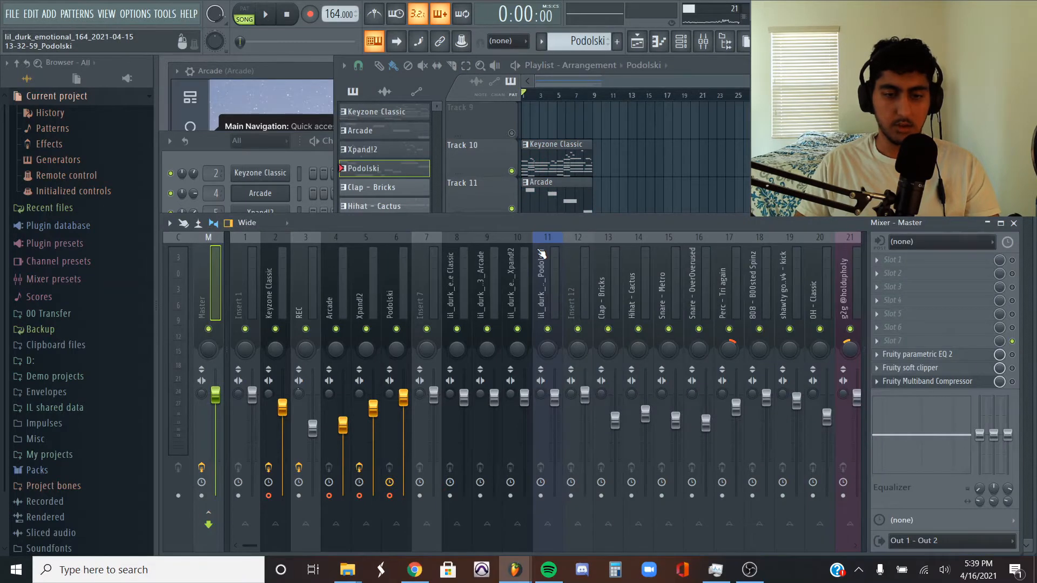
- Check the tail options for rendering the armed mixer tracks to WAV, and close the dialog without rendering
key("alt+r")
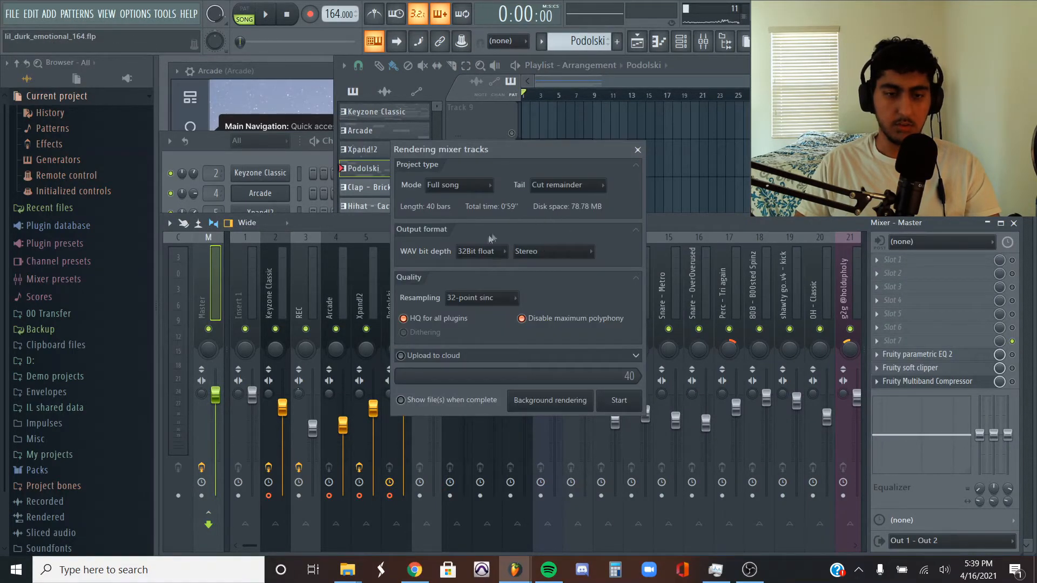
left_click(556, 185)
left_click(572, 170)
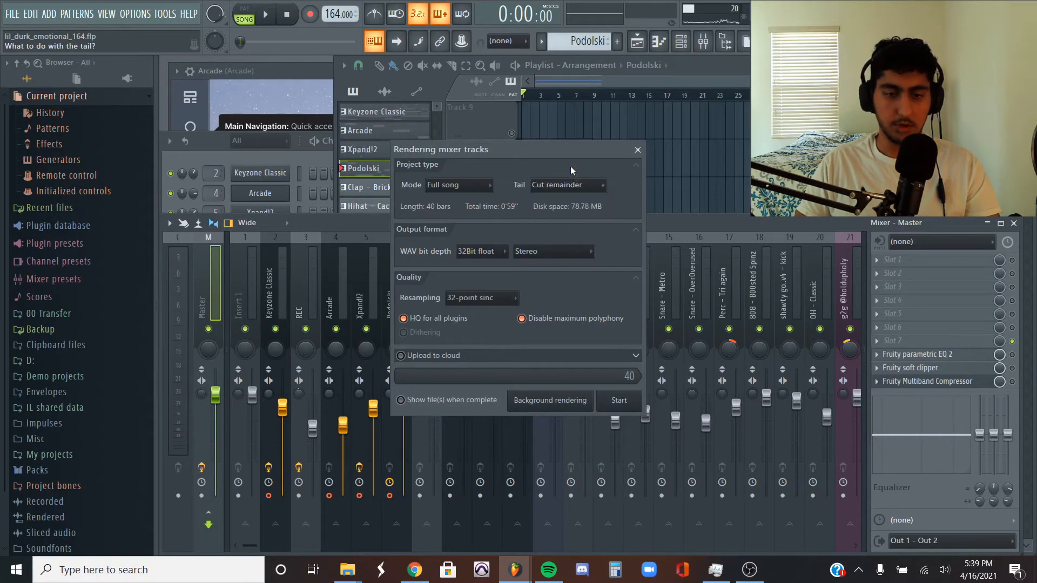
left_click(638, 150)
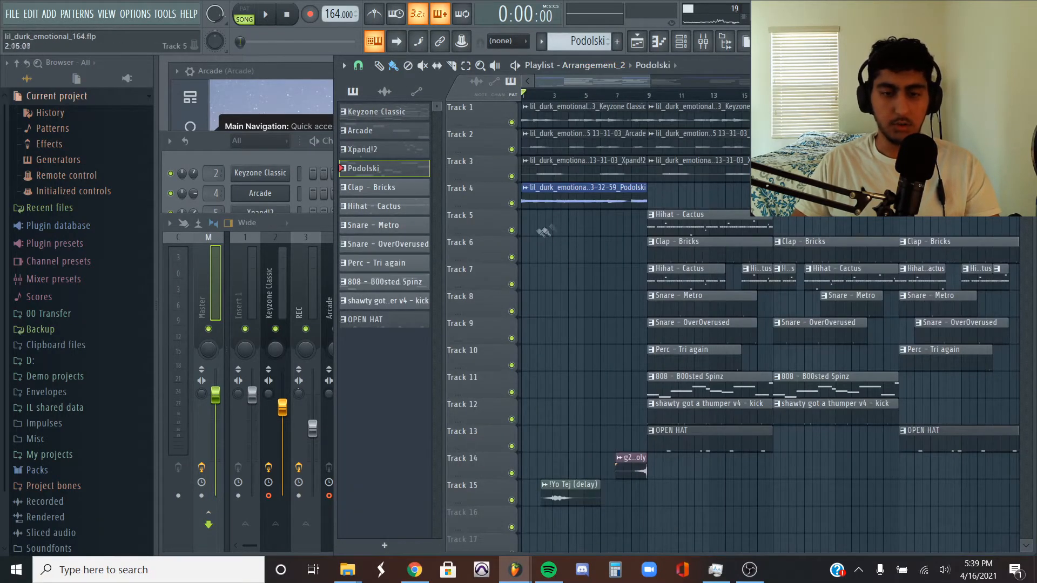
- Highlight the rendered melody audio clips on Tracks 1 to 4 of Arrangement_2, and clear the selection
left_click_drag(614, 263, 562, 83)
key("ctrl+c")
left_click_drag(586, 231, 561, 120)
left_click(587, 250, "ctrl")
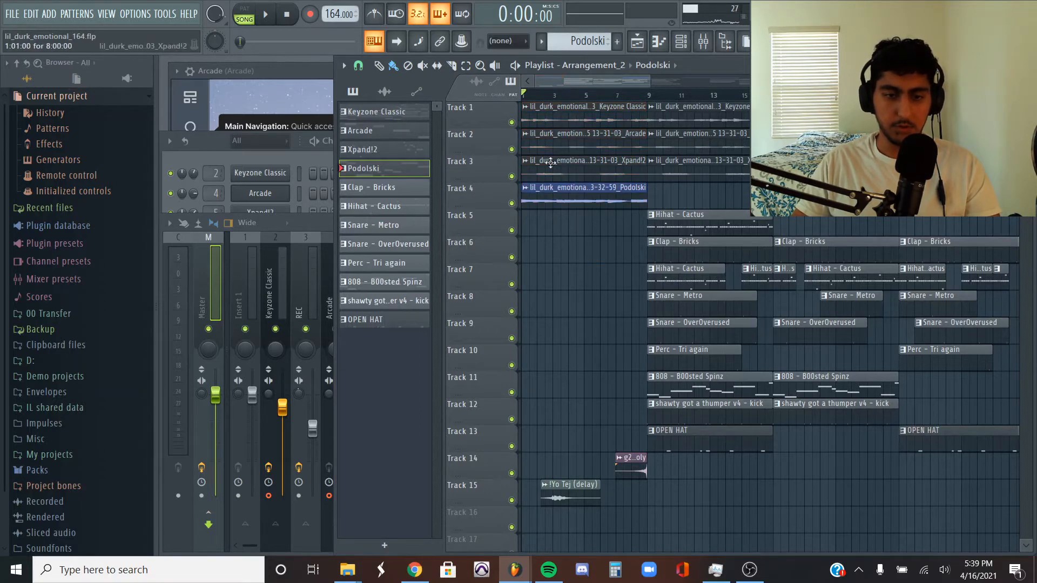
- View the time stretching settings of the Keyzone Classic audio clip on Track 1, and return to the playlist
double_click(603, 119)
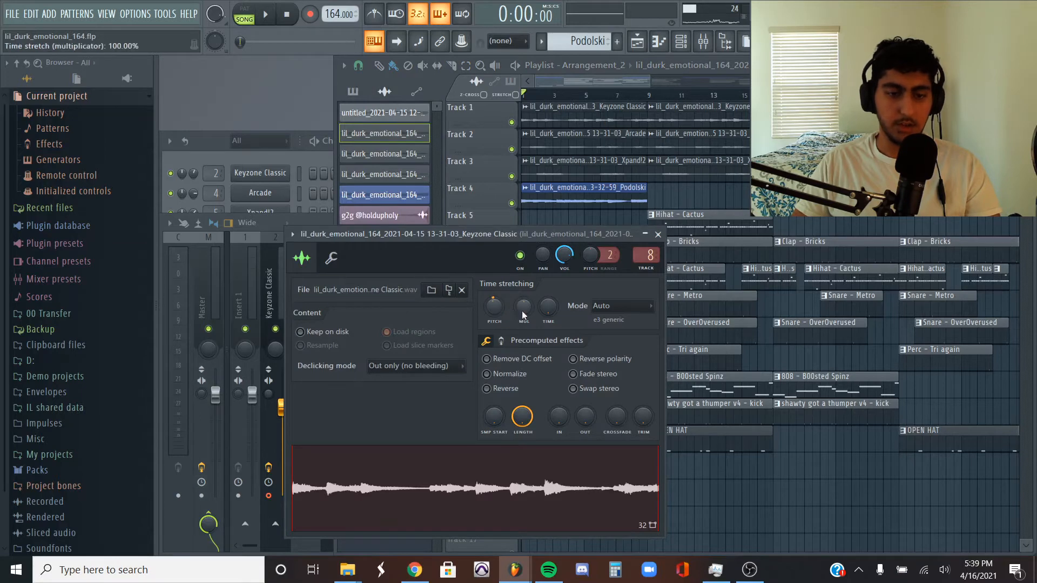
right_click(748, 196)
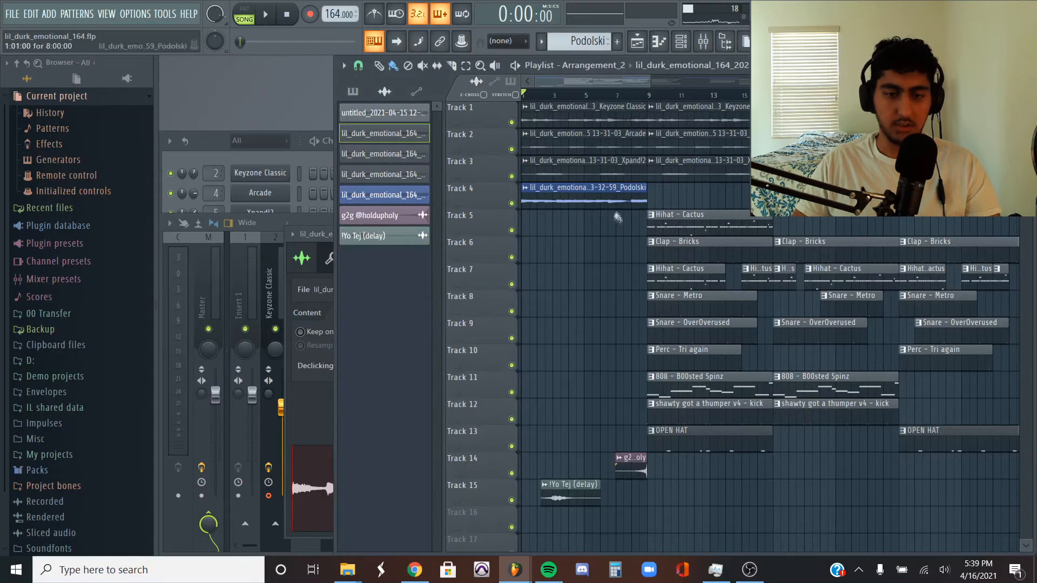
- Select bars 1 to 9 in the playlist, isolate the melody audio on Tracks 1 to 4, and play it
left_click_drag(652, 99, 402, 112)
right_click(512, 203)
left_click(513, 176)
left_click(512, 151)
left_click(511, 128)
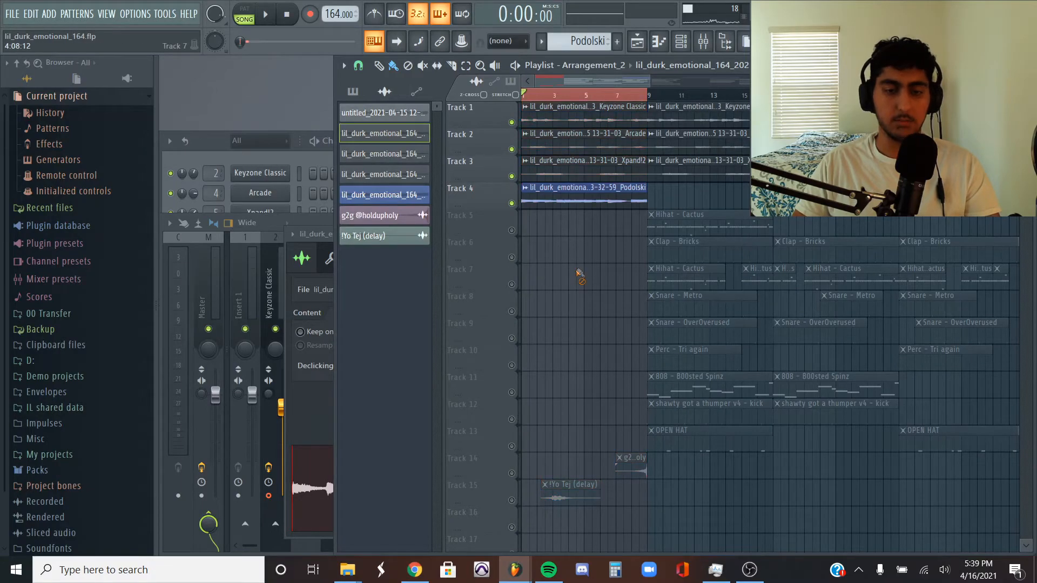
key("space")
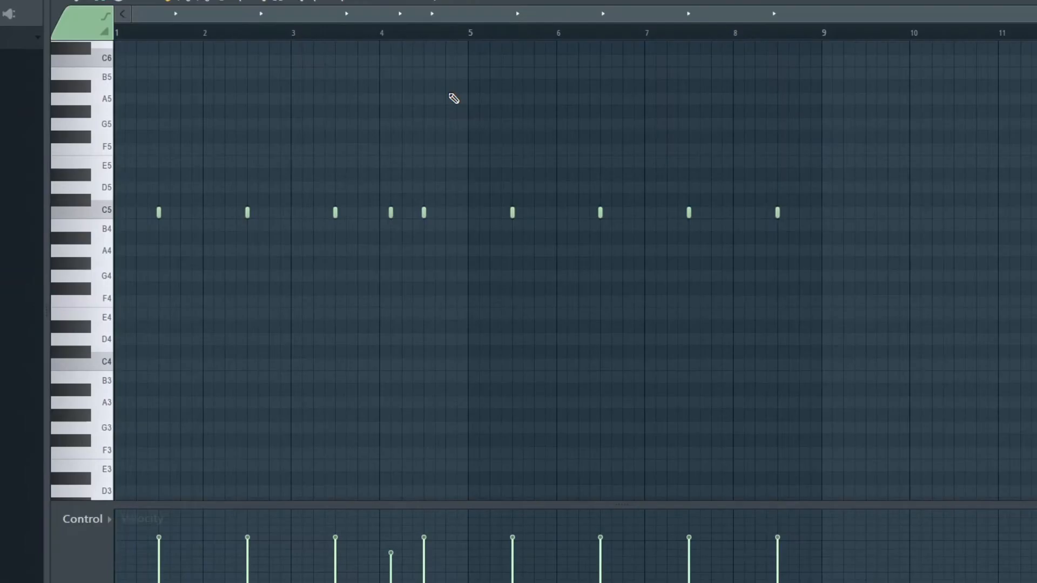
- Play the Clap - Bricks and Hihat - Cactus patterns while showing their notes in the piano roll
key("space")
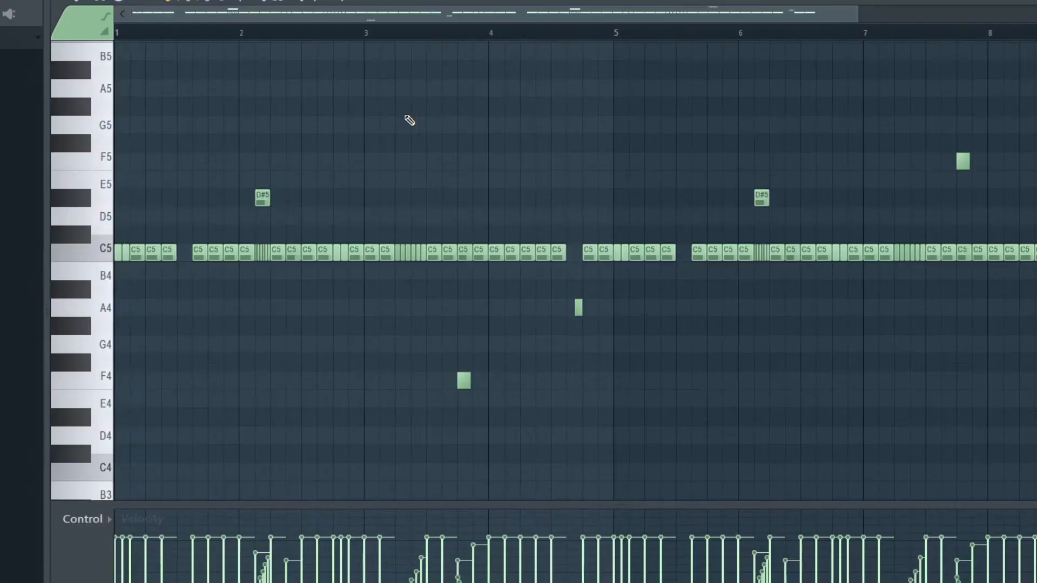
key("space")
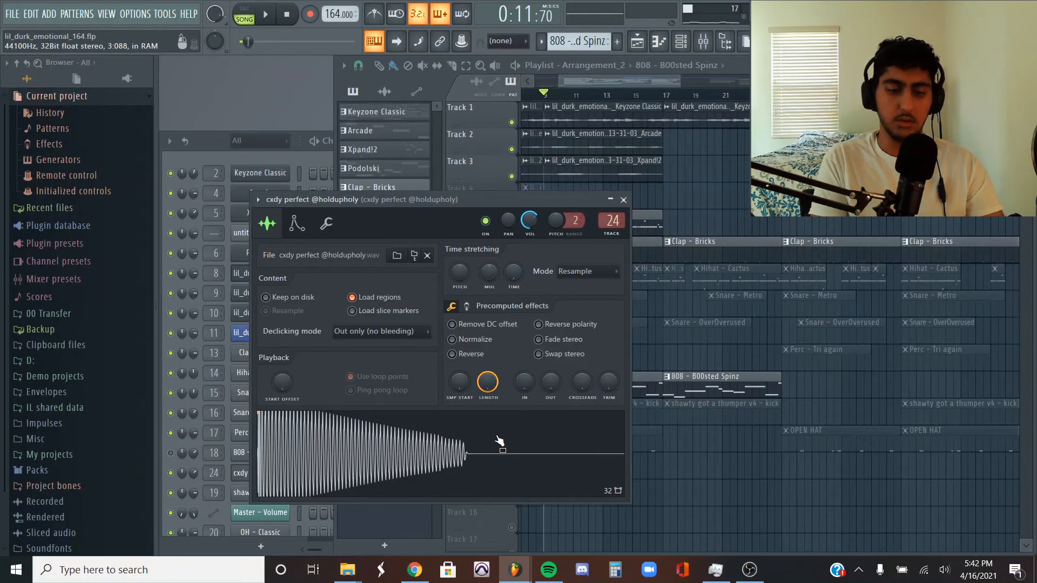
- Add a fade-out to the cxdy perfect 808 sample, and play its 808 pattern with the notes open in the piano roll
left_click_drag(563, 375, 563, 351)
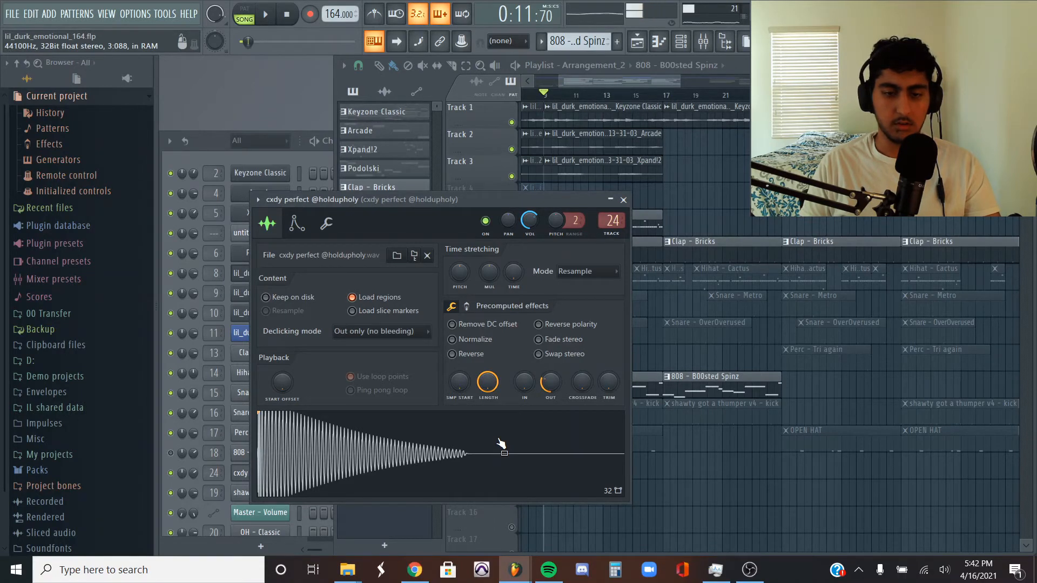
double_click(648, 391)
left_click(475, 64)
left_click(468, 286)
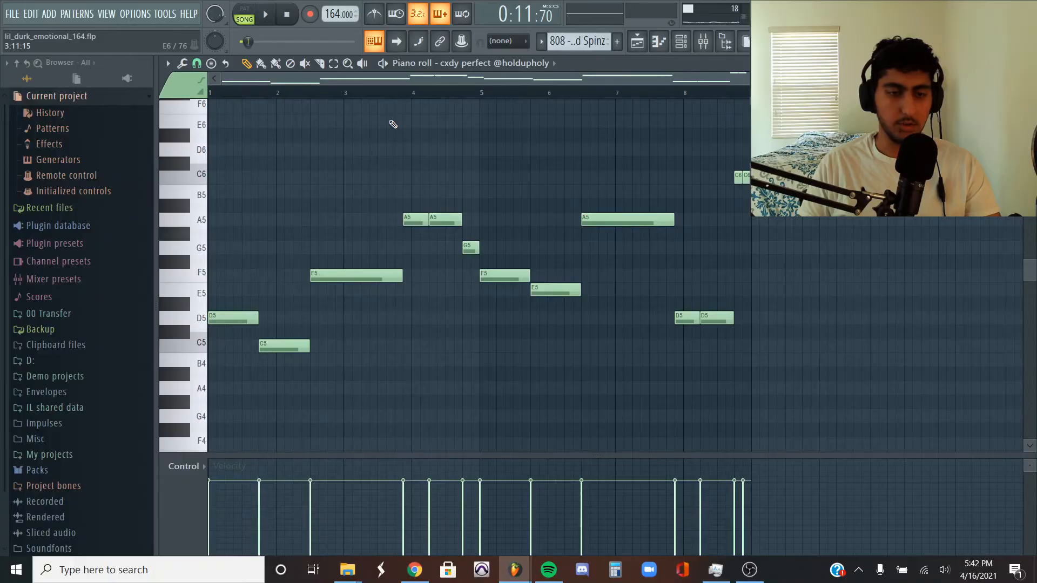
key("space")
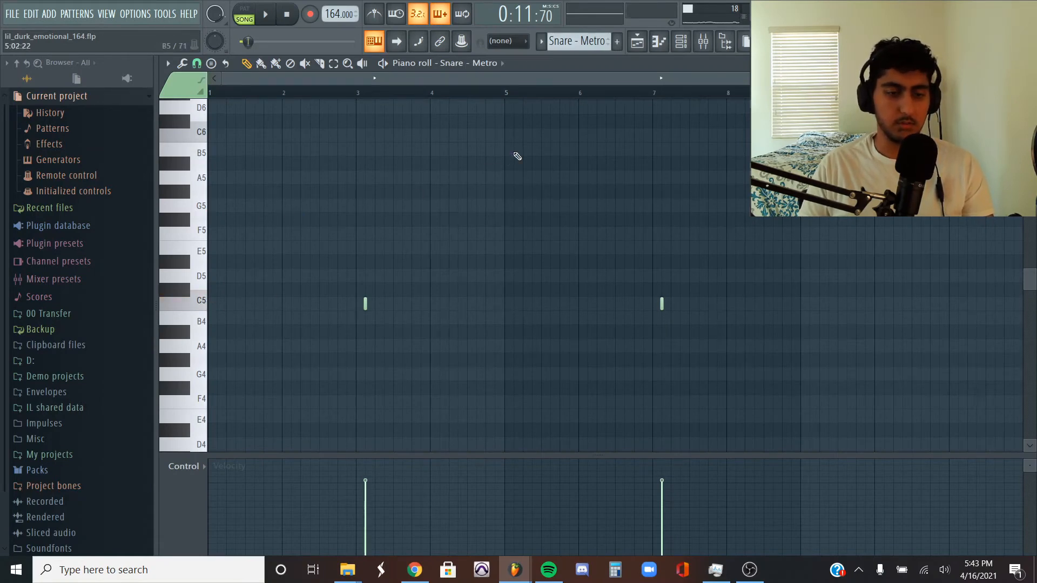
- Play the Snare - Metro, Snare - OverOverused and Perc - Tri again patterns while showing their notes in the piano roll
key("space")
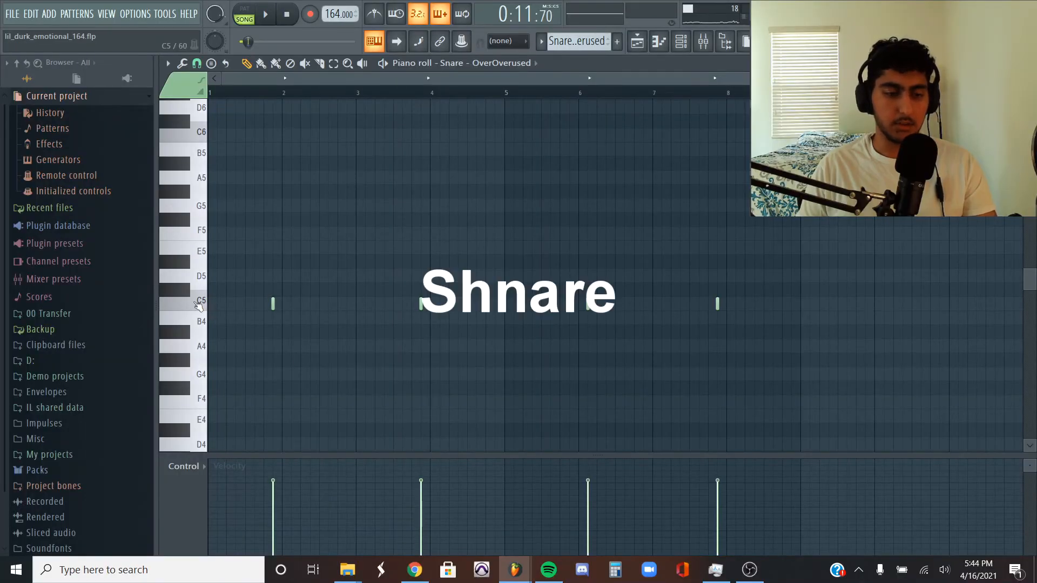
key("space")
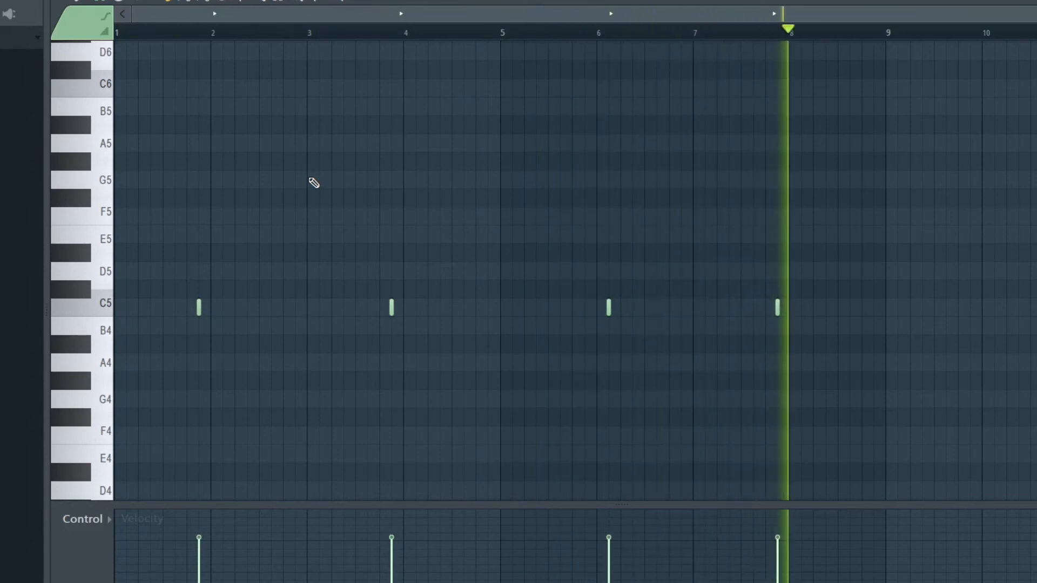
key("space")
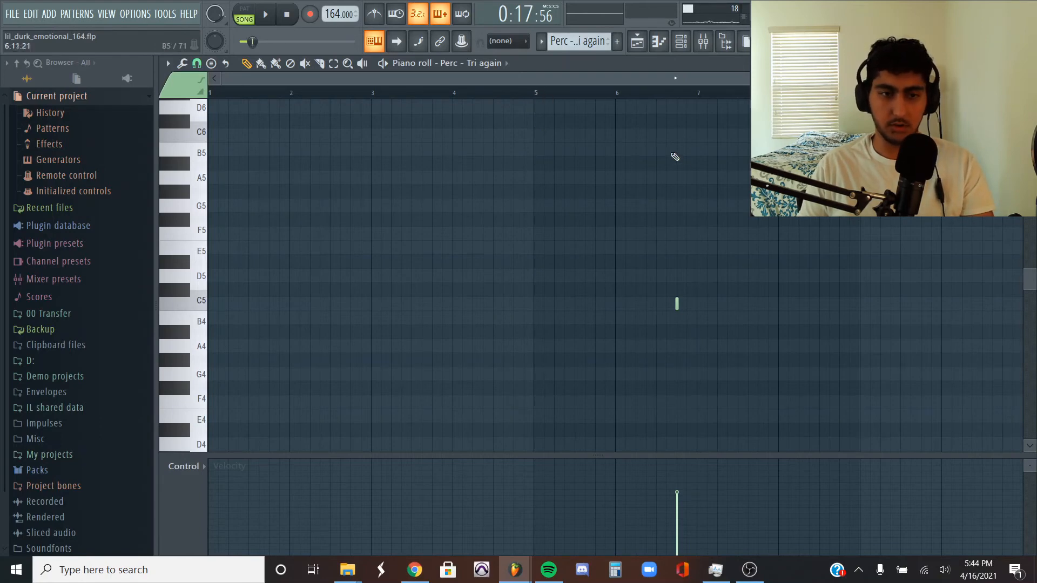
key("space")
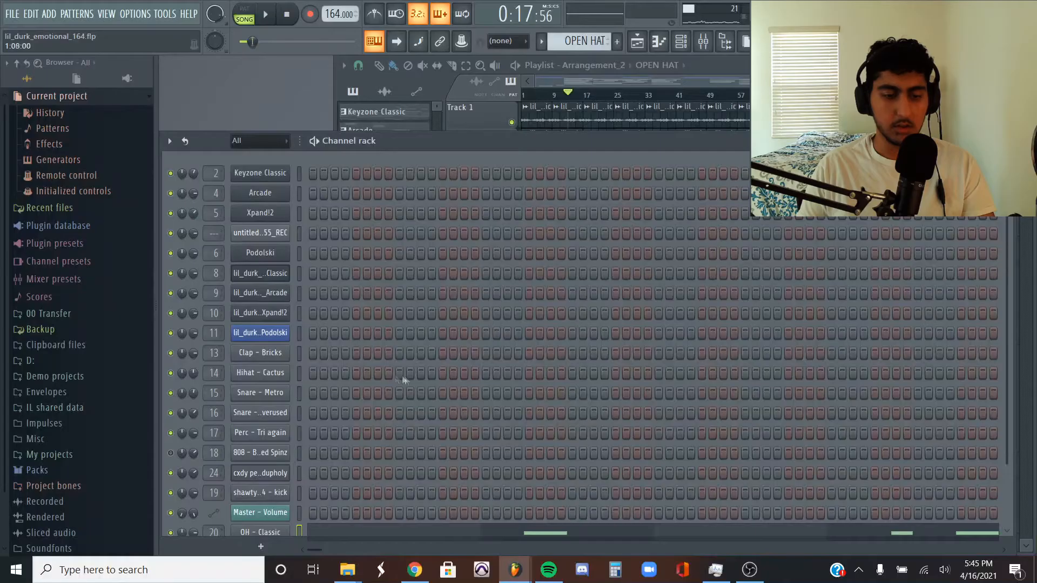
- View the sample settings and volume envelope of the OH - Classic open hat channel
scroll(378, 432, "down", 2)
left_click(260, 475)
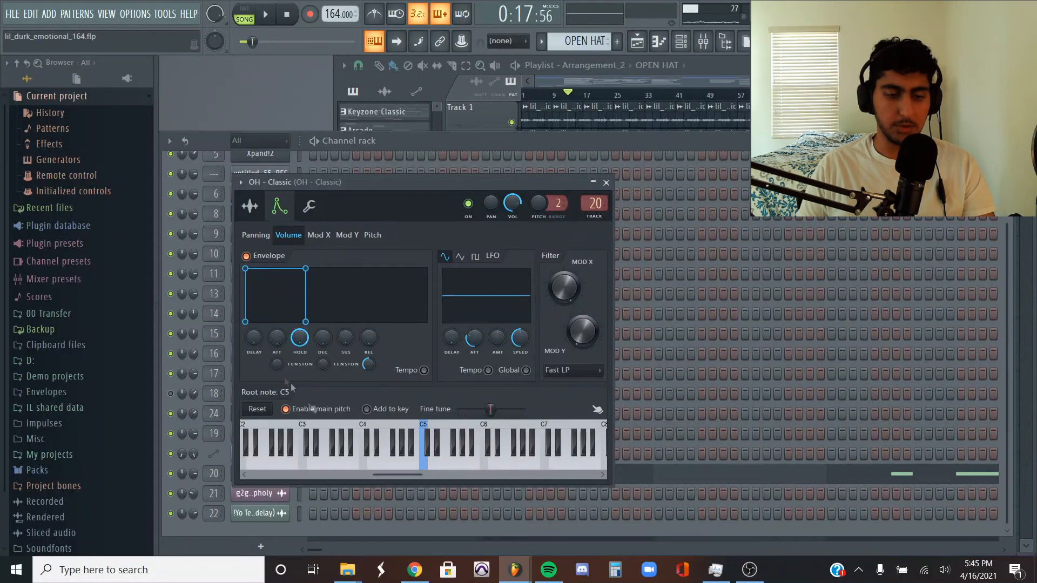
left_click(260, 216)
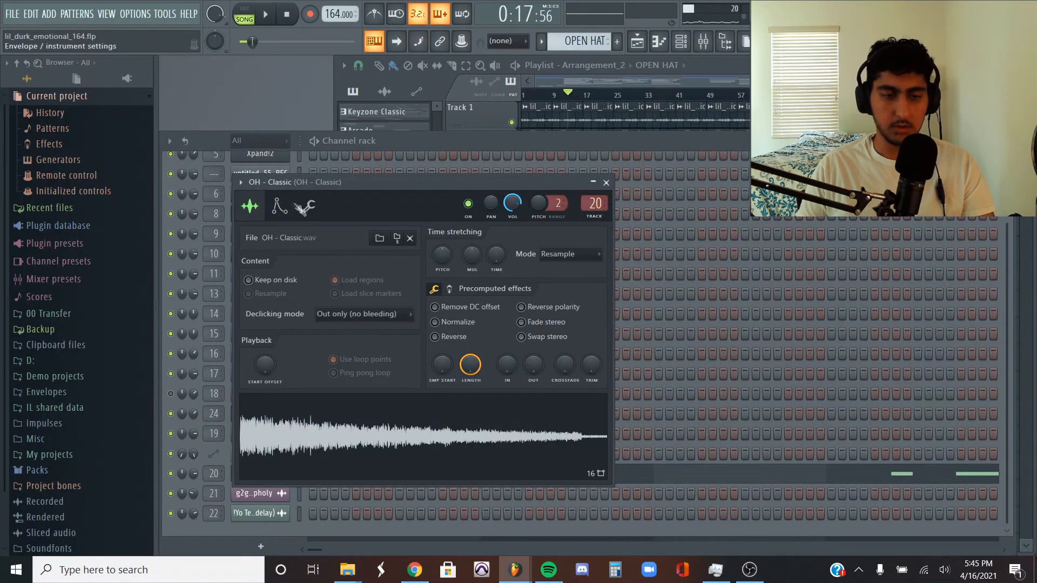
left_click(278, 206)
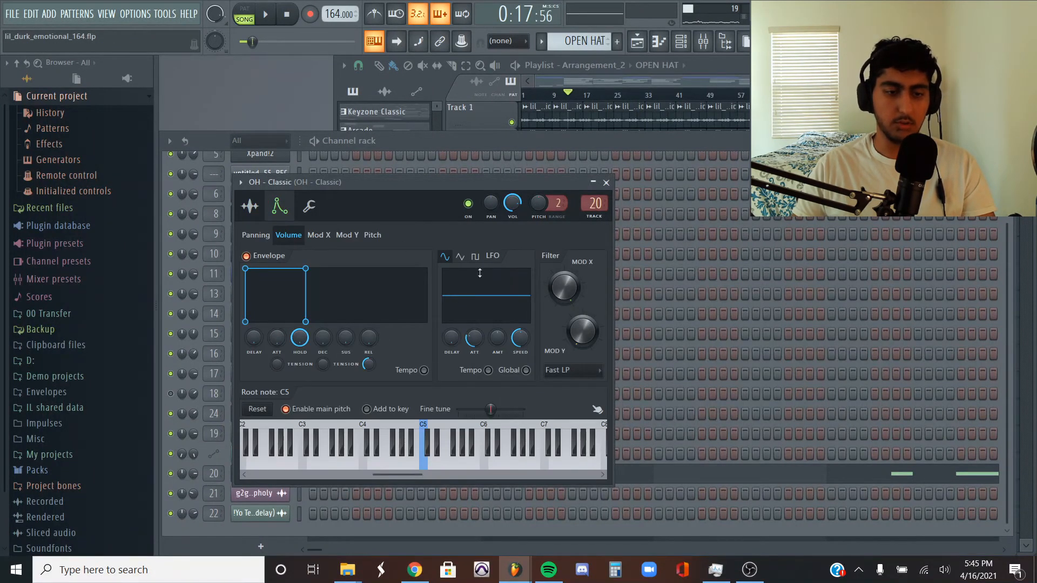
- Open the OH - Classic notes in the piano roll, and play the open hat and shawty got a thumper v4 kick patterns
left_click(718, 475)
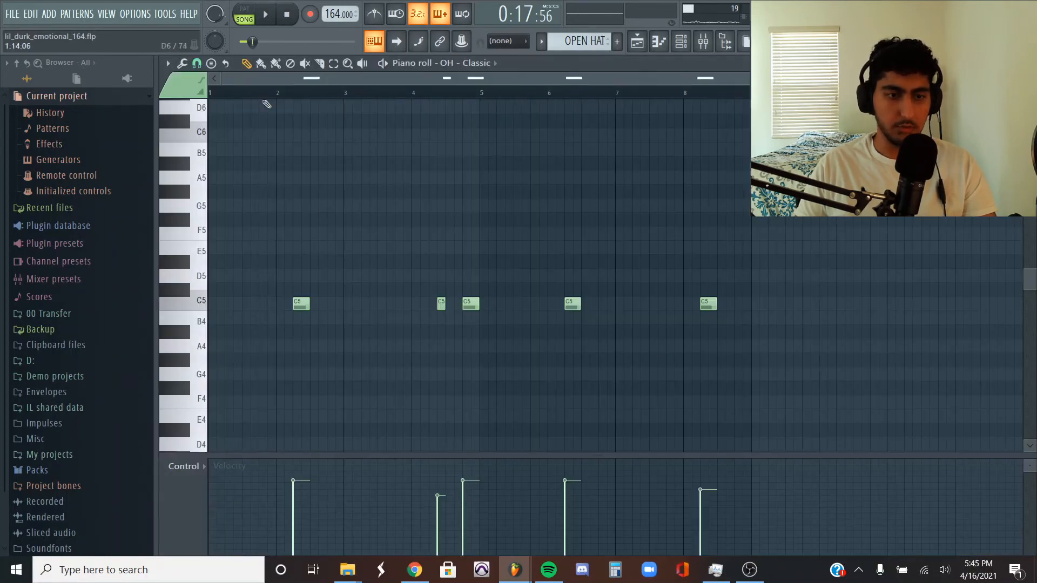
key("space")
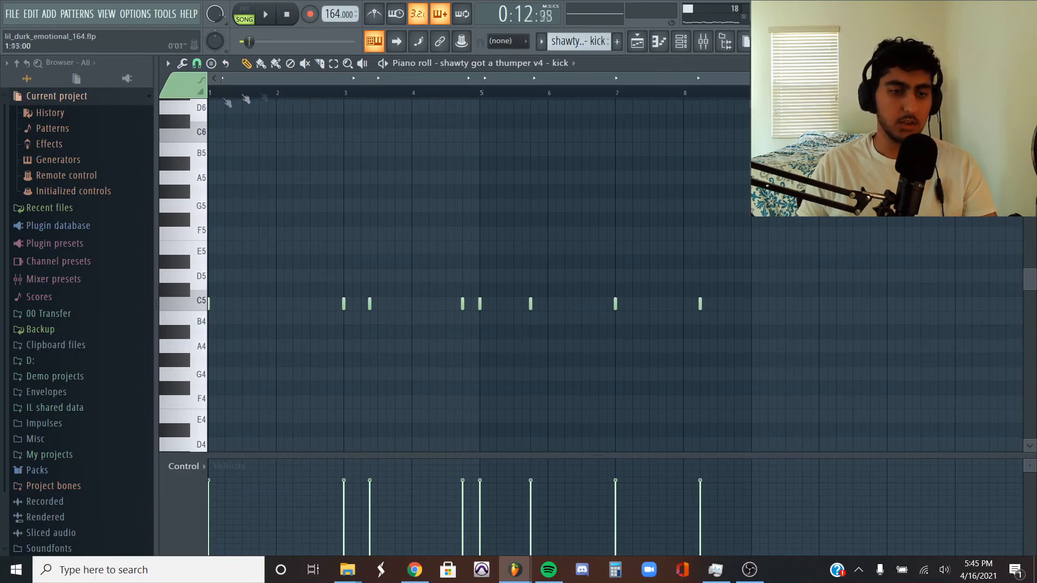
key("space")
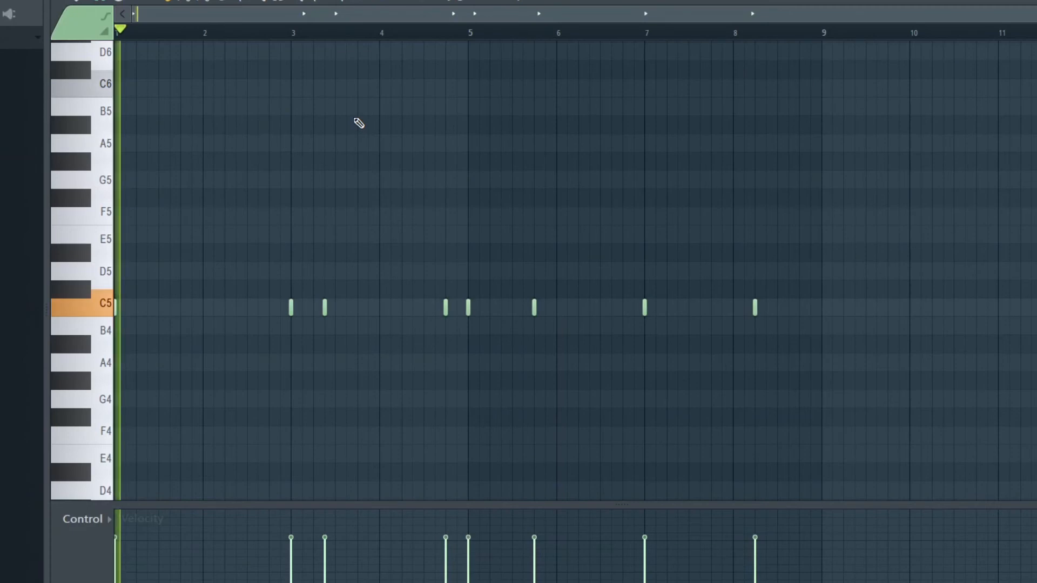